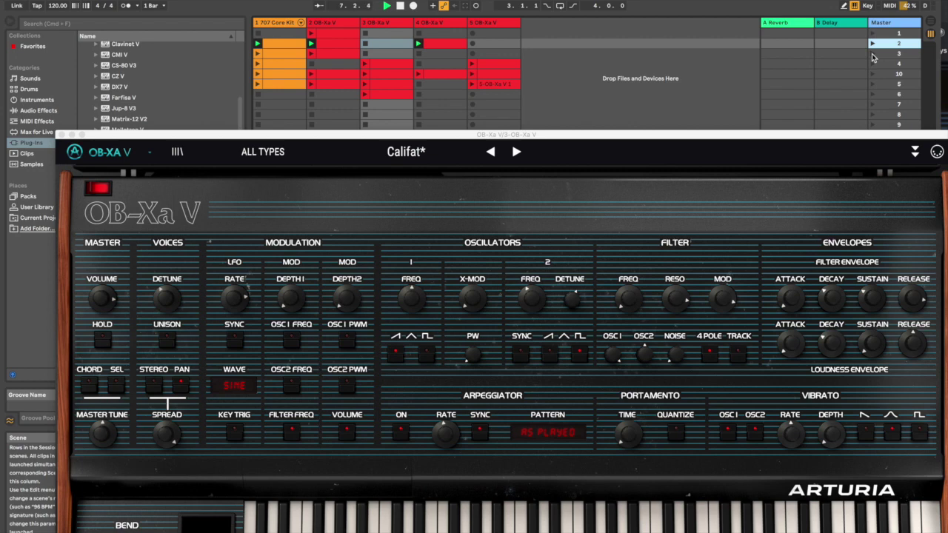
- Launch scenes 3, 4, 5 and 6 one after another while the set is playing
left_click(872, 56)
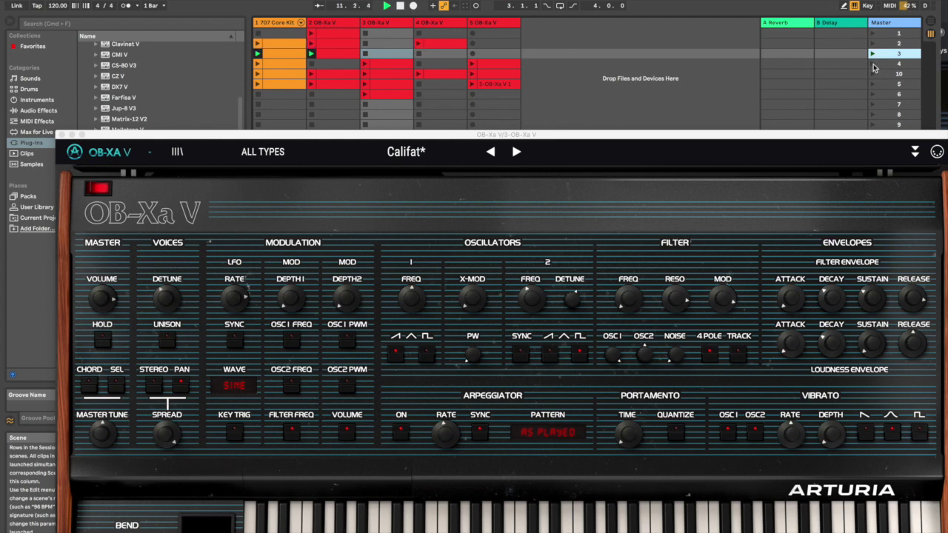
left_click(872, 66)
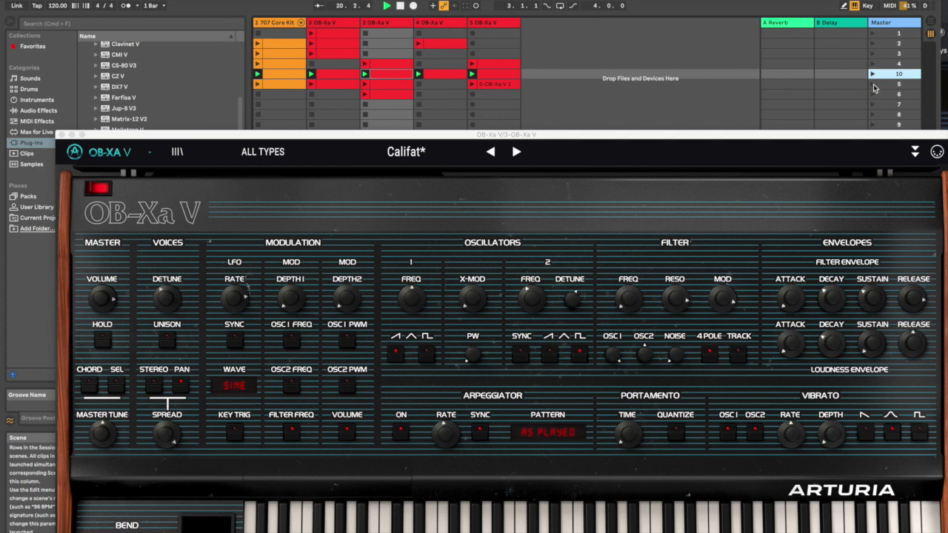
left_click(873, 84)
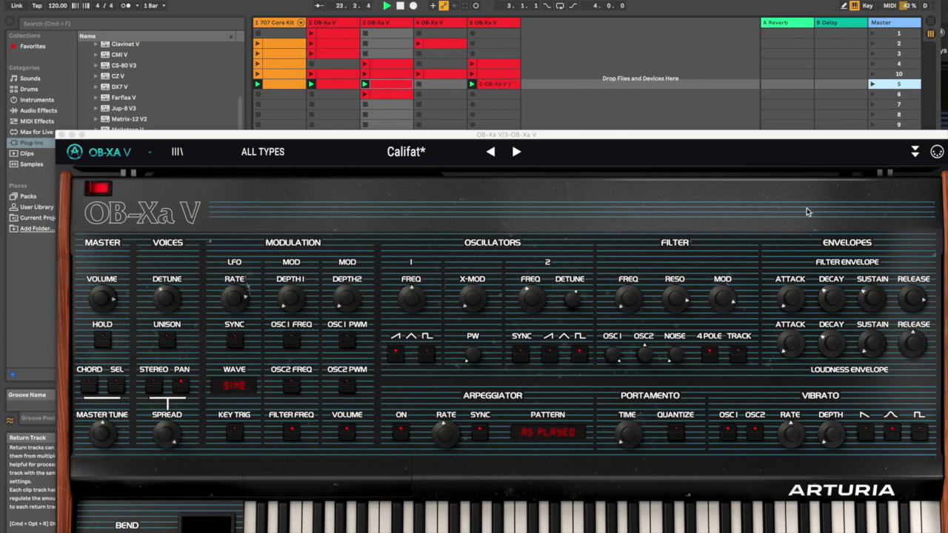
left_click(873, 95)
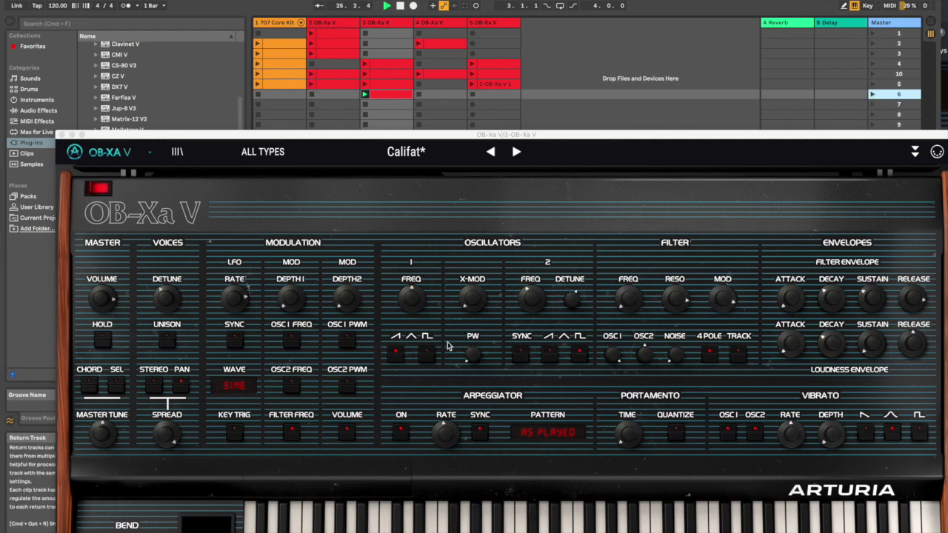
- Raise the arpeggiator rate past 1/12 bar to about its maximum
left_click(446, 440)
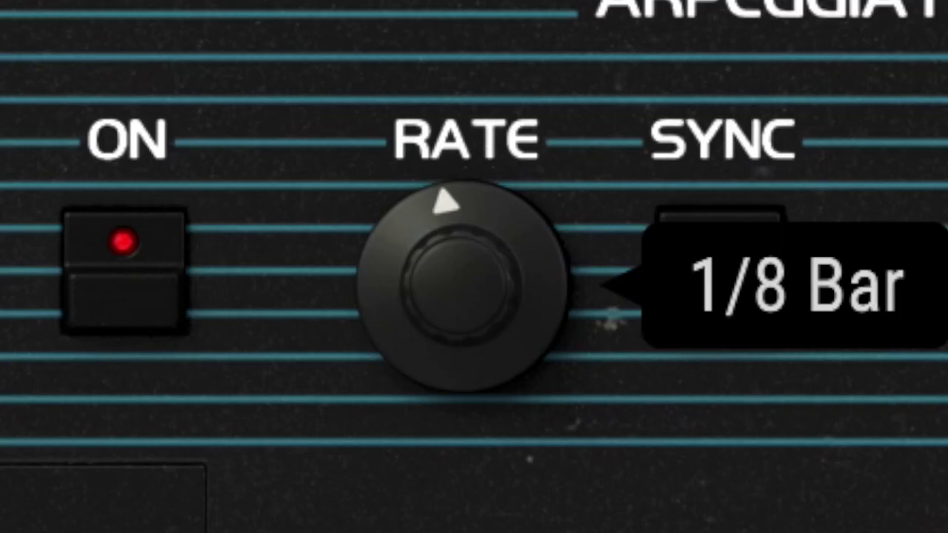
left_click_drag(446, 440, 447, 433)
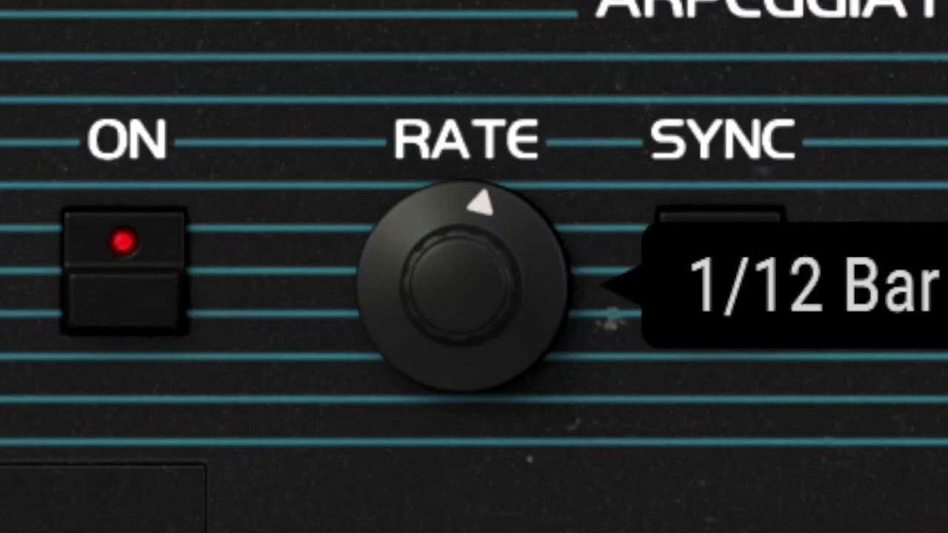
left_click_drag(463, 285, 451, 165)
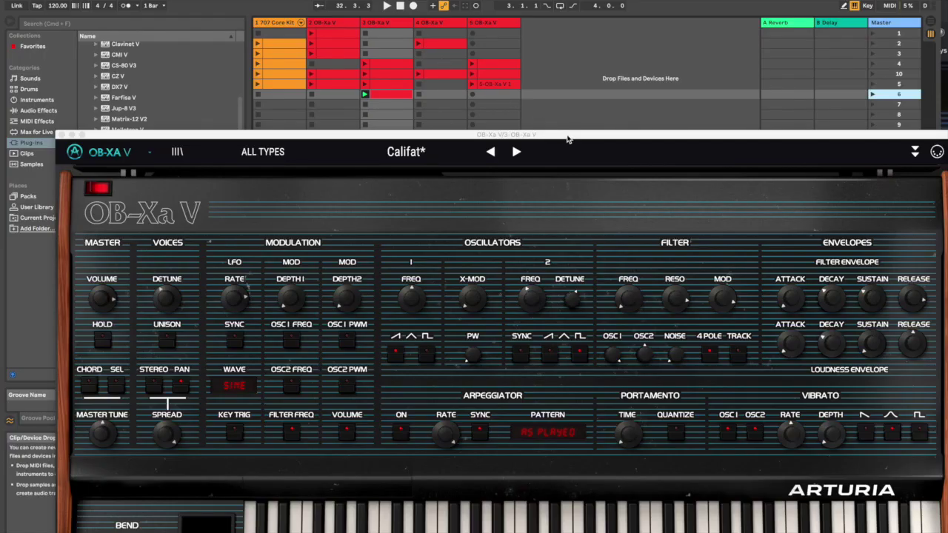
- Browse the full preset list and load the R2 preset from the Brass type
left_click_drag(568, 139, 535, 23)
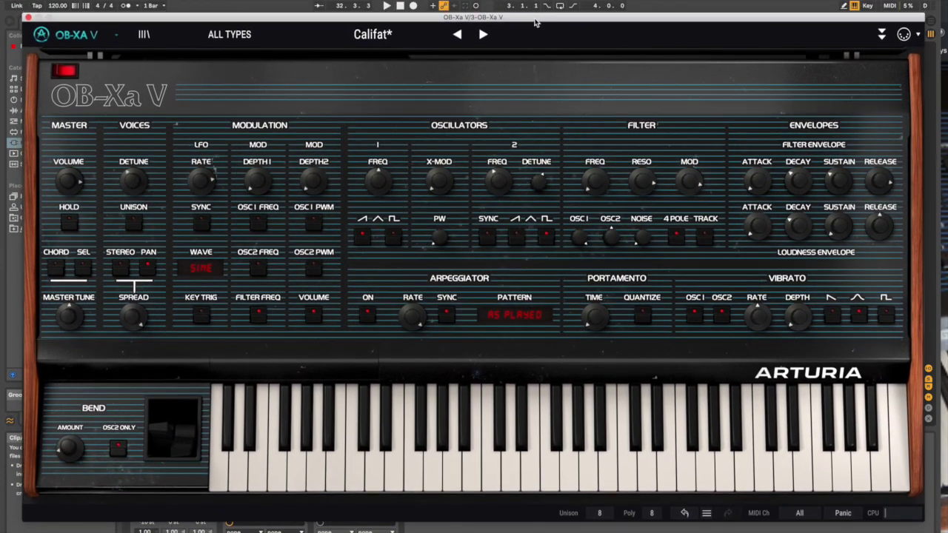
left_click(363, 35)
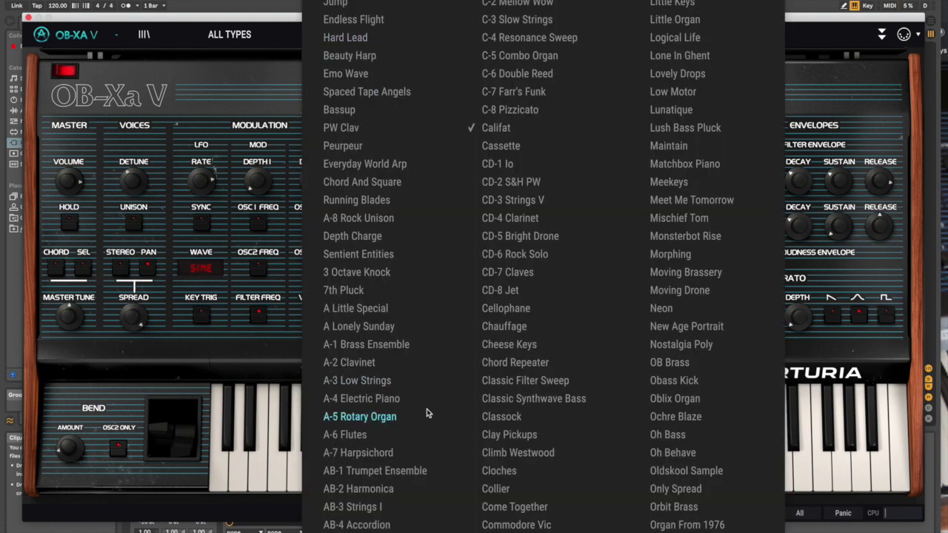
scroll(426, 413, "down", 15)
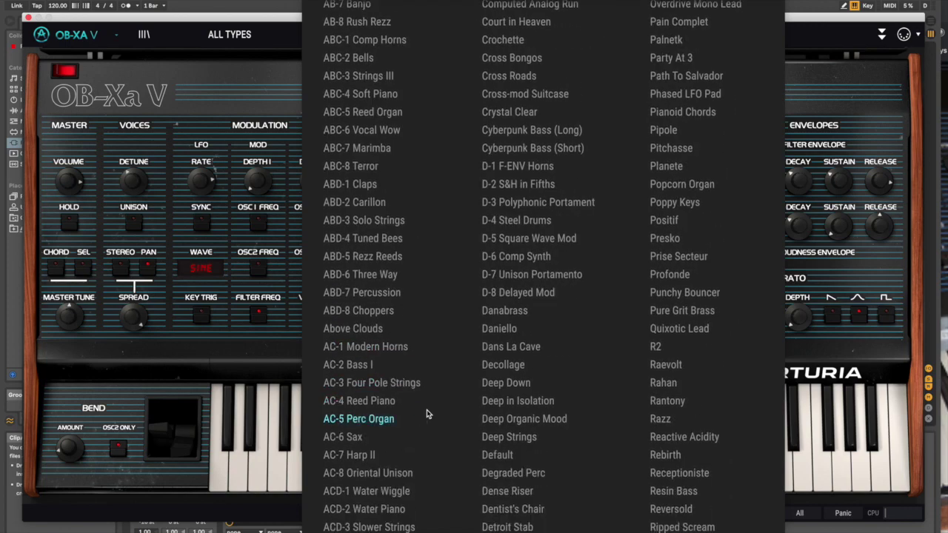
scroll(426, 414, "down", 8)
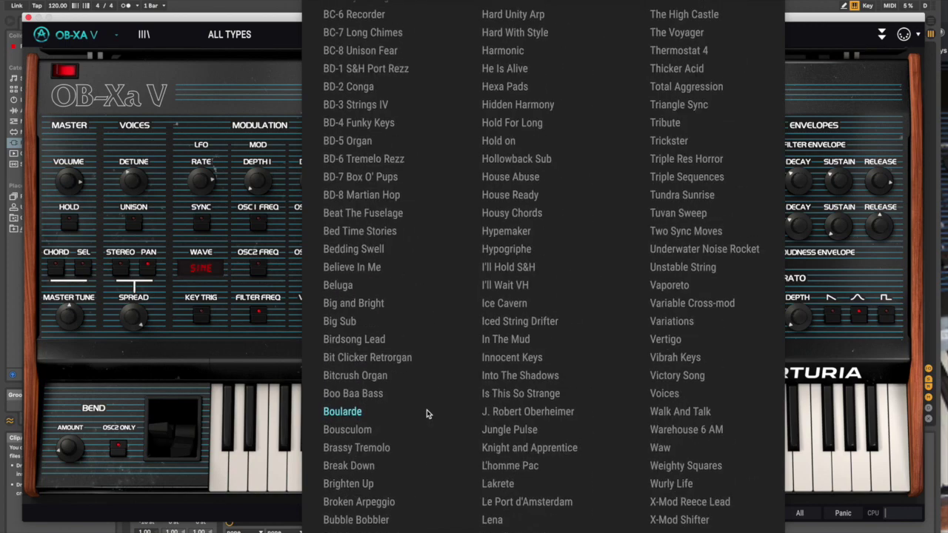
scroll(426, 409, "up", 10)
left_click(237, 37)
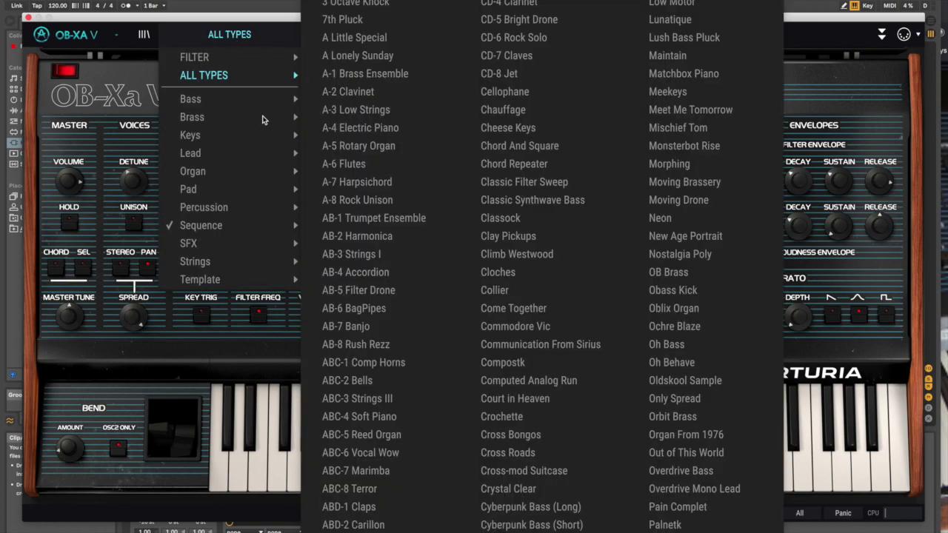
mouse_move(263, 126)
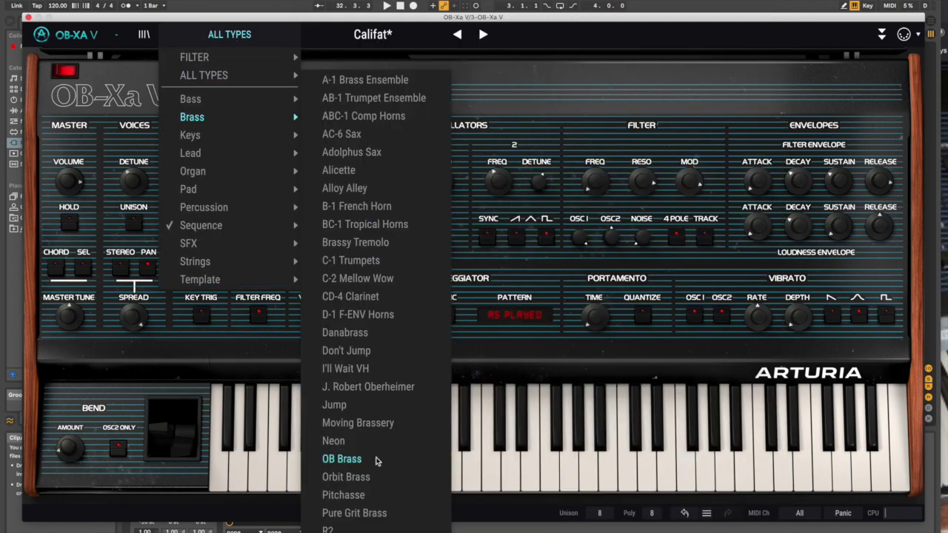
left_click(334, 529)
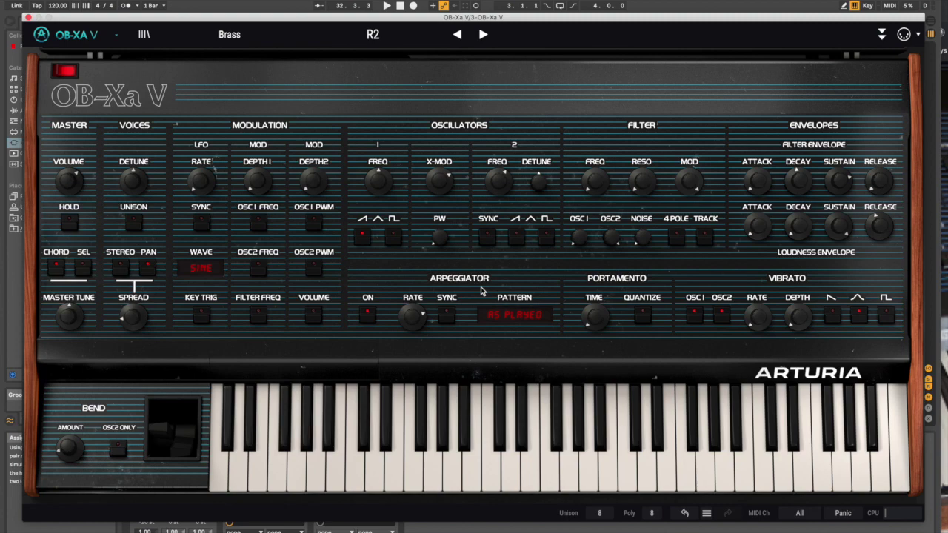
- Give the first modulation function a sine shape and assign it to Osc 1&2 Freq at 100 %
left_click(881, 34)
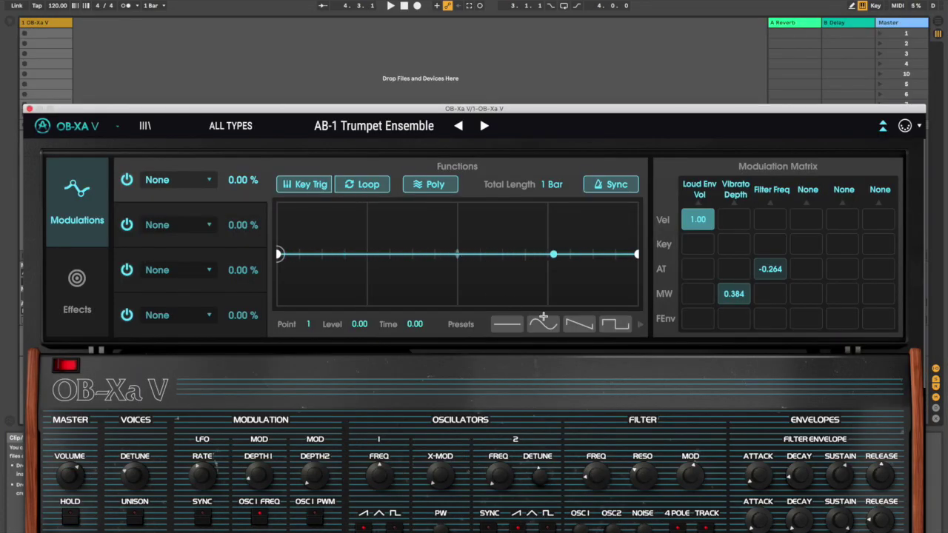
left_click(543, 325)
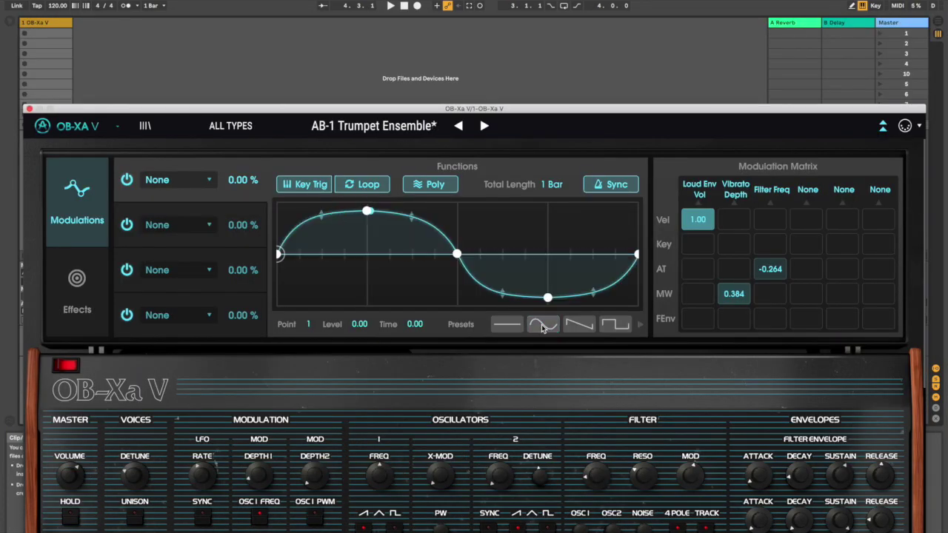
left_click(210, 182)
left_click(326, 203)
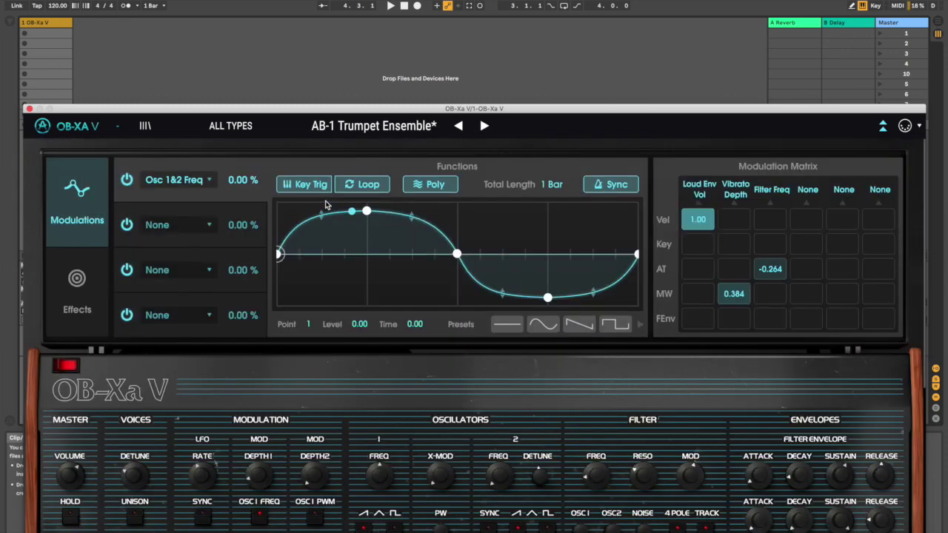
left_click_drag(227, 188, 227, 126)
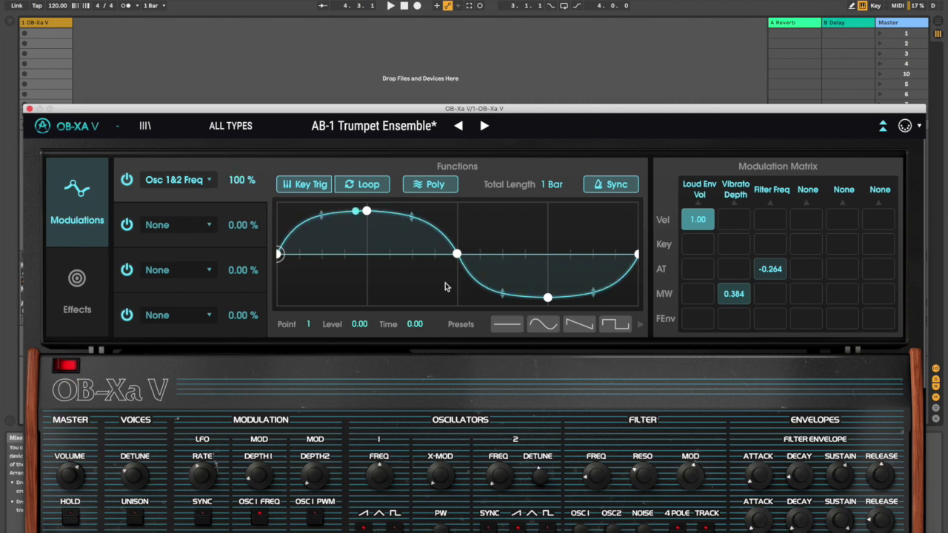
- Flatten the curve's second half by raising point 4 to the centre line and moving point 3 to time 0.250
left_click(547, 298)
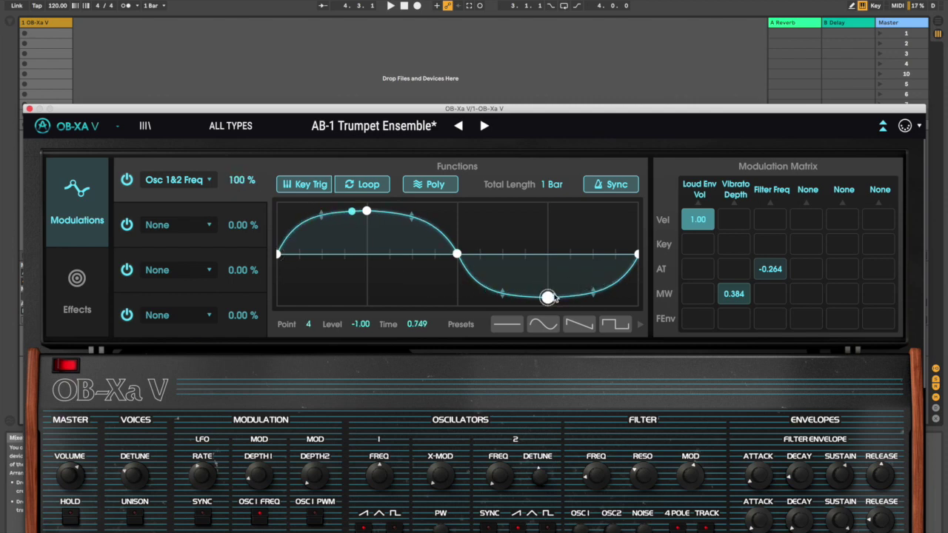
left_click_drag(547, 298, 548, 254)
left_click(457, 254)
left_click_drag(456, 254, 366, 254)
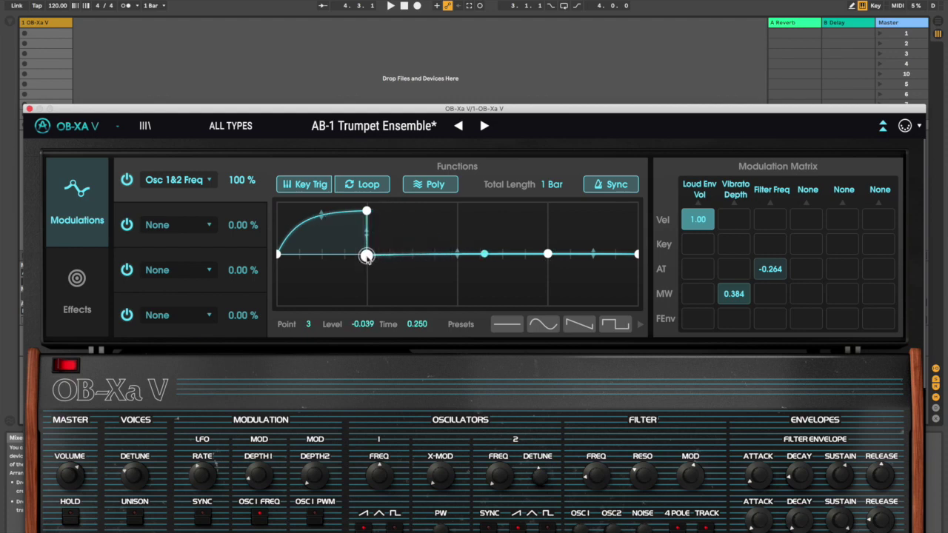
- Move the function's point 2 to level 0.558 at time 0.125 and shift point 3 to a greater time value
left_click_drag(366, 211, 320, 235)
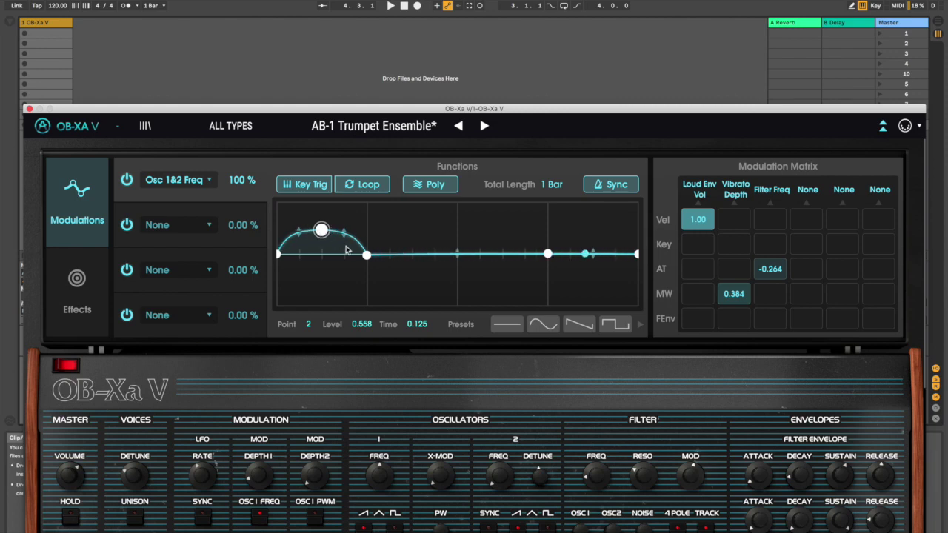
left_click(366, 256)
left_click_drag(366, 255, 407, 256)
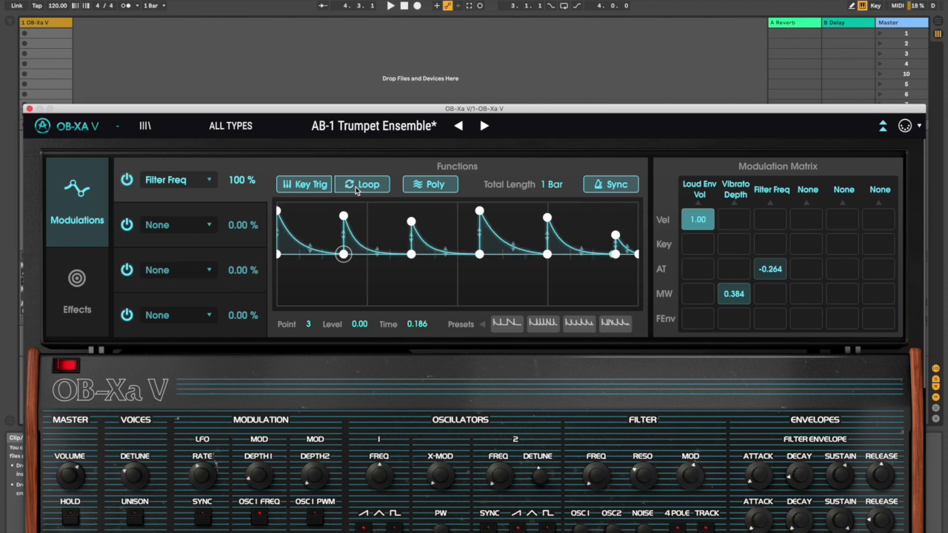
- Show the synth's effects and raise the reverb's dry/wet mix to about halfway
left_click(57, 294)
mouse_move(374, 276)
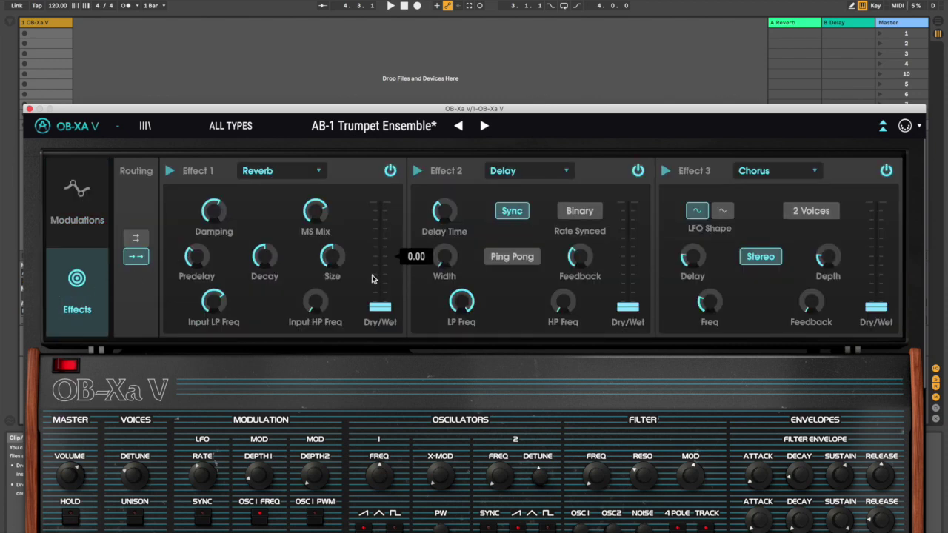
left_click_drag(384, 314, 379, 258)
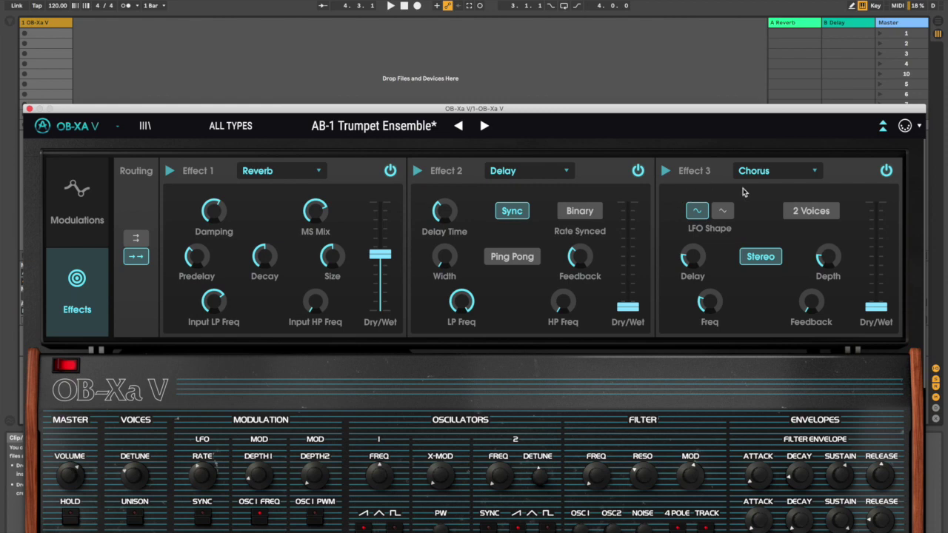
- Change Effect 3 to Flanger and raise its dry/wet mix well above halfway
left_click(791, 174)
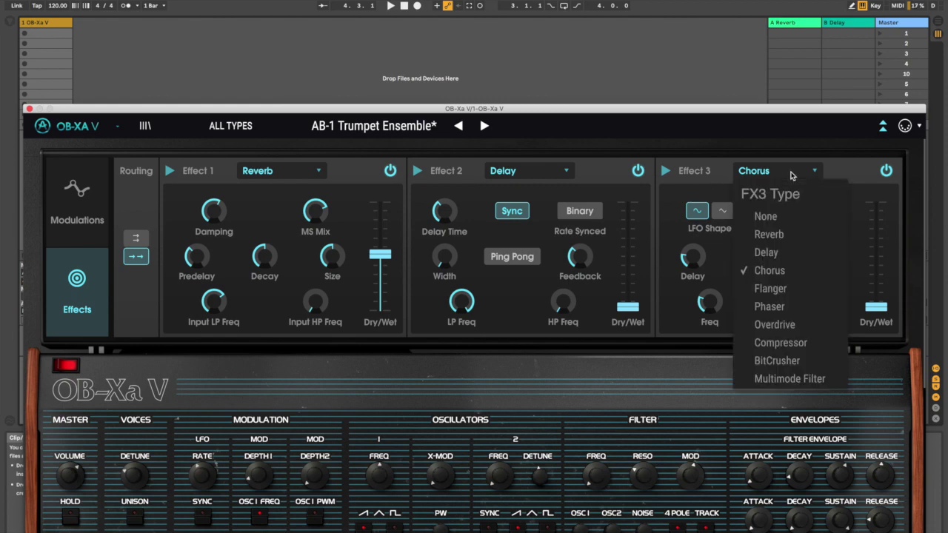
left_click(787, 290)
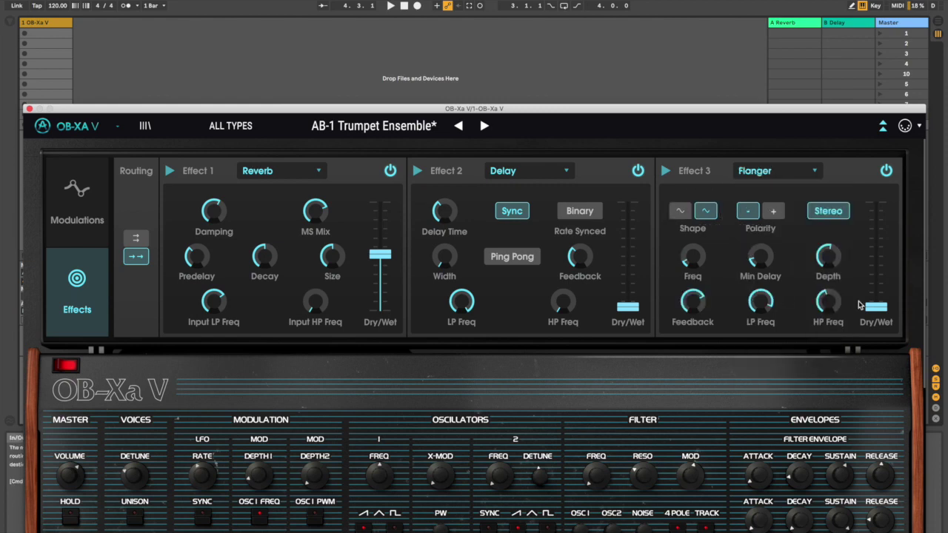
mouse_move(876, 311)
left_click_drag(876, 306, 878, 219)
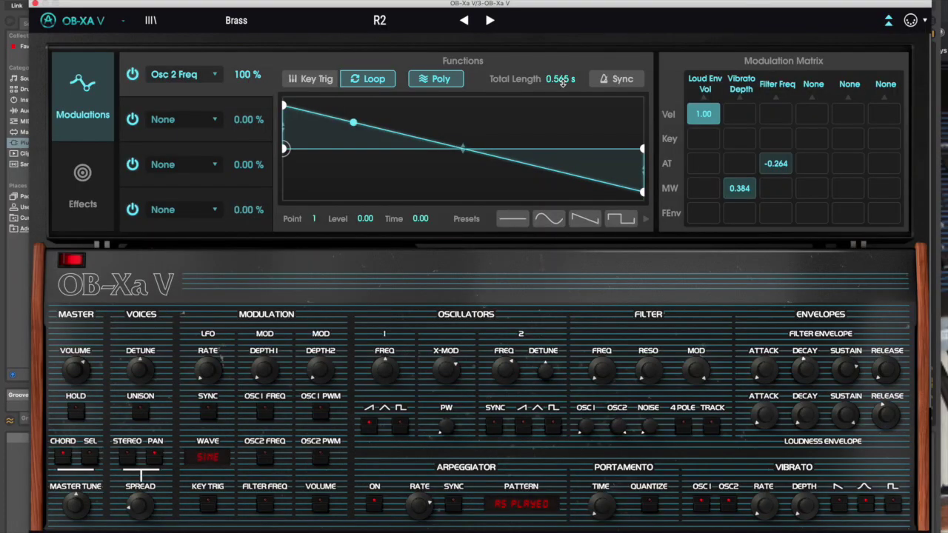
- Lengthen the Osc 2 Freq modulation function to a total length of 1.12 s
left_click_drag(559, 79, 559, 78)
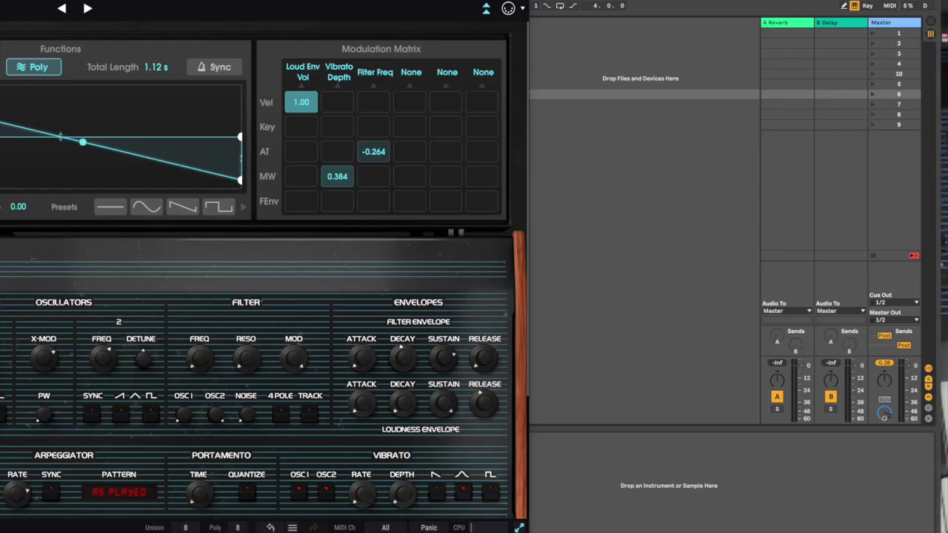
left_click_drag(658, 146, 541, 146)
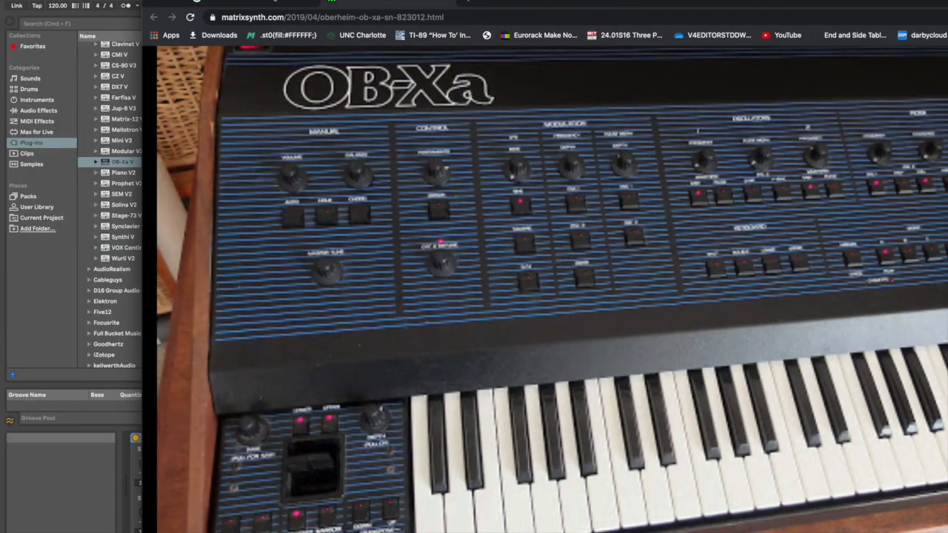
- Switch to the web browser and examine the matrixsynth.com photos of the original OB-Xa front panel
scroll(331, 431, "down", 15)
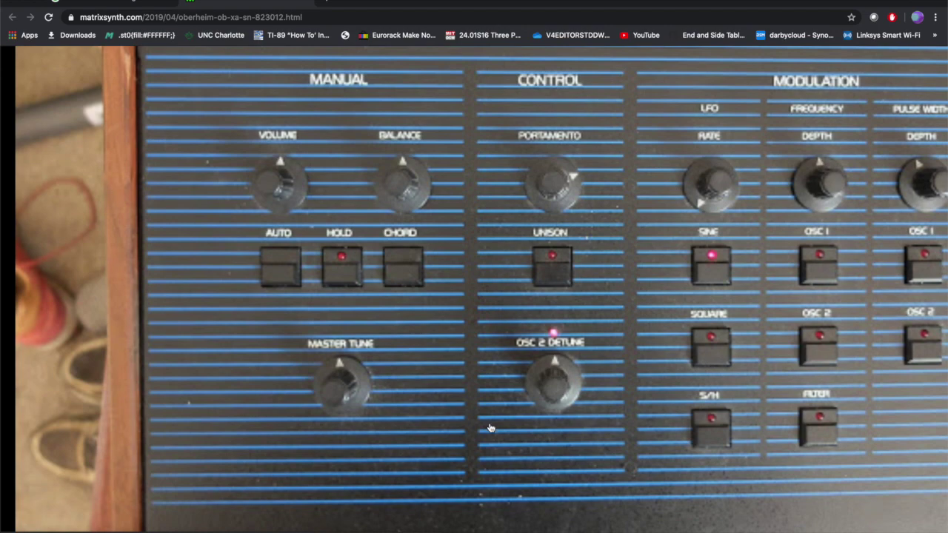
scroll(521, 429, "down", 15)
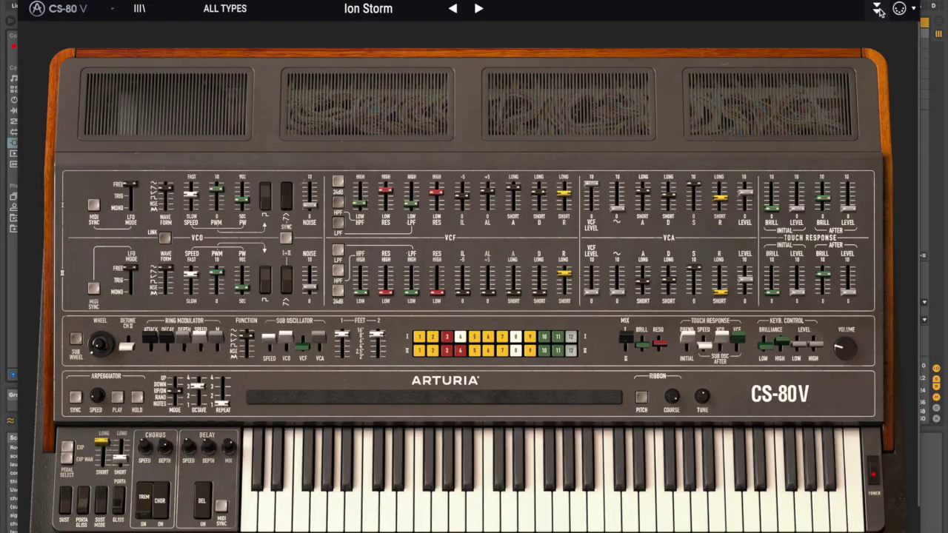
- Expand the advanced section of the CS-80 V
left_click(878, 9)
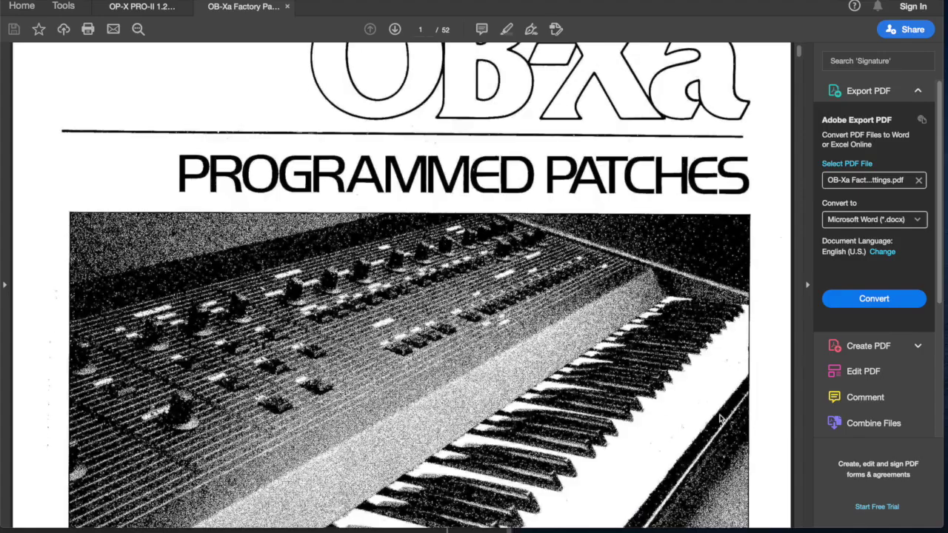
- Read the OB-Xa Programmed Patches PDF from its cover to the factory patch directory
scroll(720, 419, "down", 10)
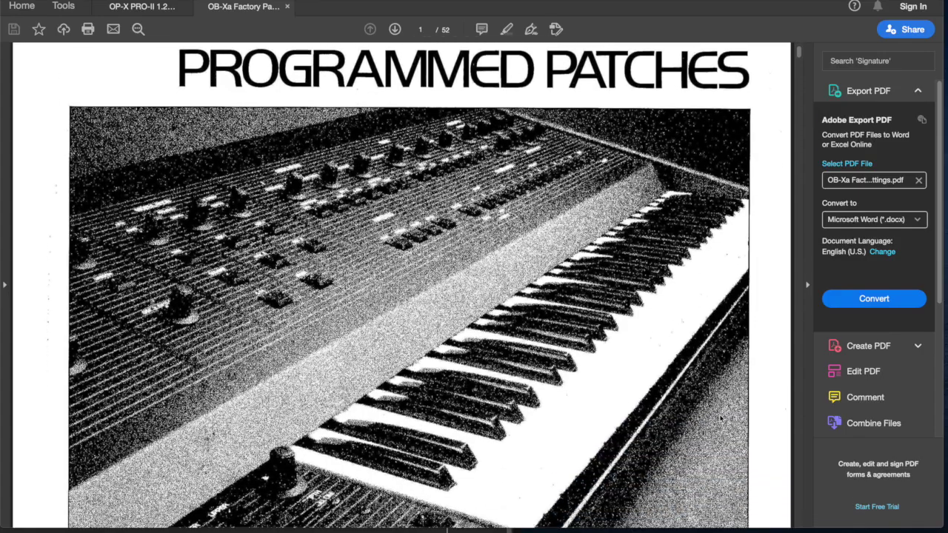
scroll(720, 419, "down", 6)
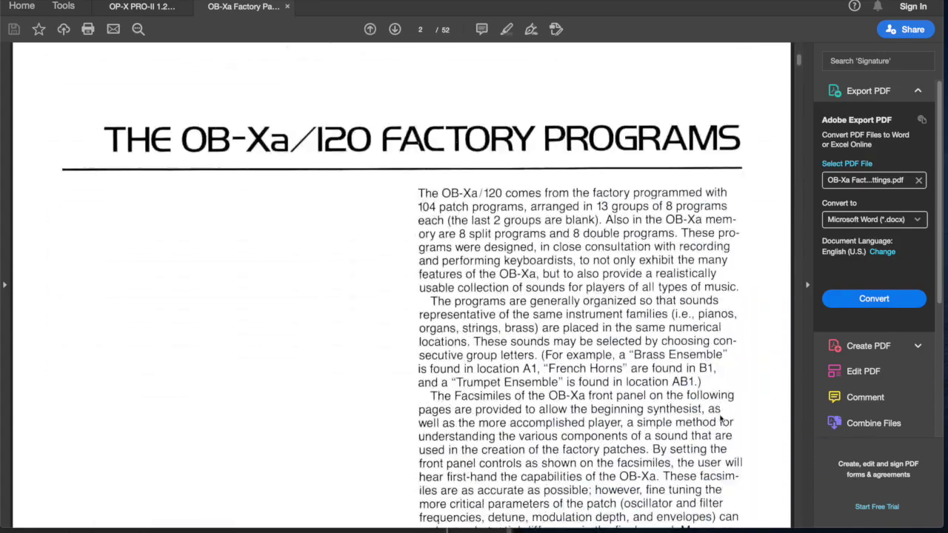
scroll(720, 419, "down", 12)
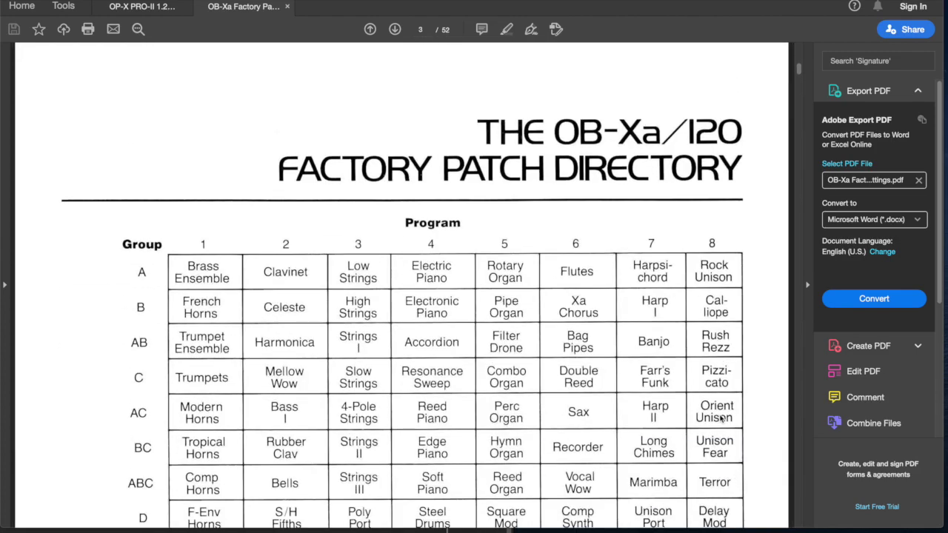
- Read the rest of the OB-Xa/120 factory patch directory and the split and double program directories
scroll(720, 419, "down", 7)
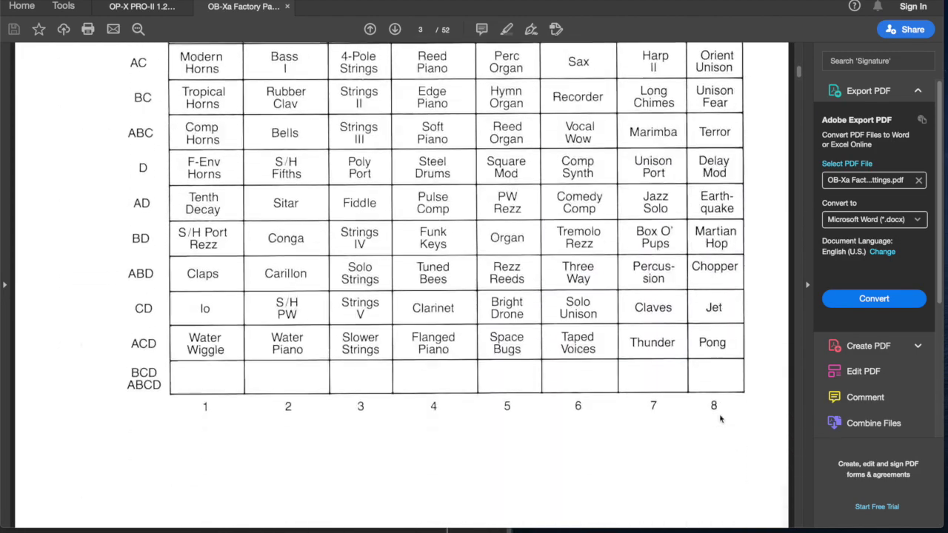
scroll(720, 419, "down", 15)
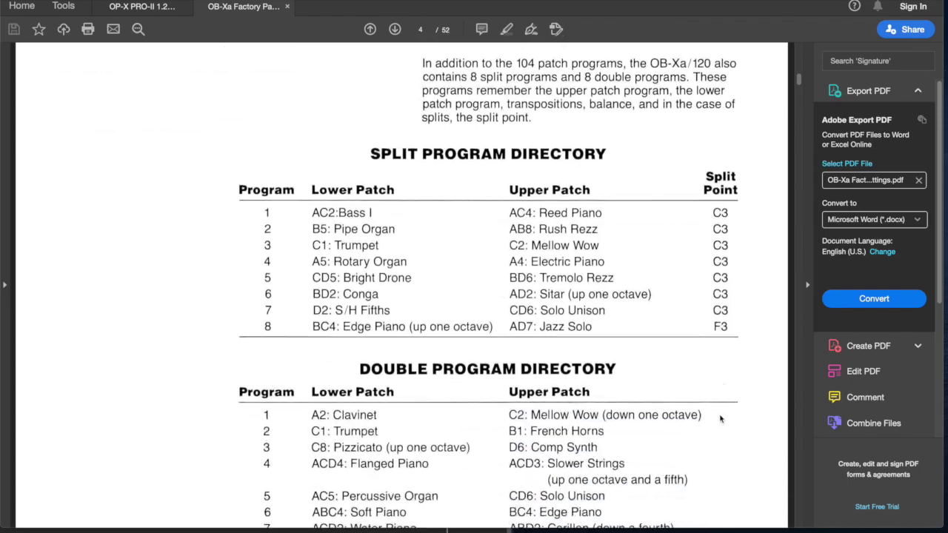
scroll(720, 419, "down", 15)
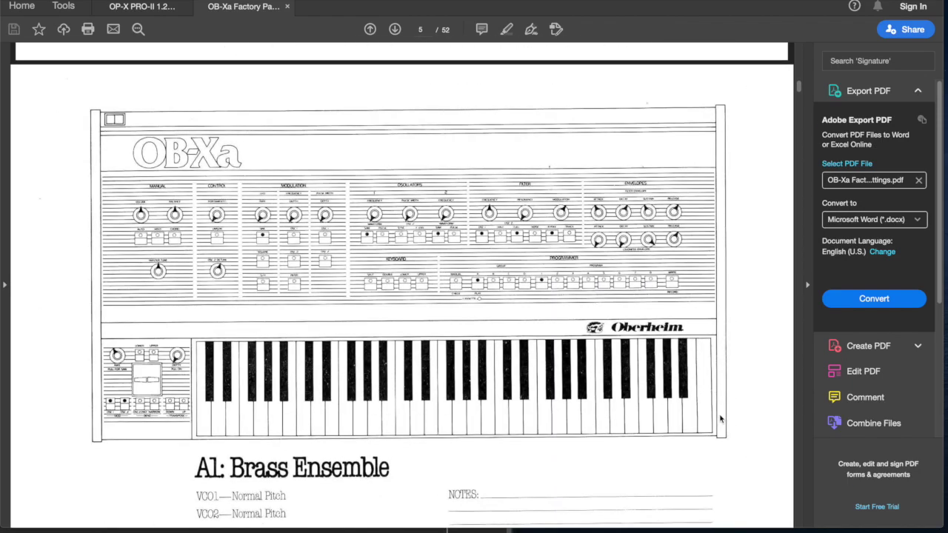
- Examine the individual patch sheets from A1: Brass Ensemble through group A to the French Horns sheet and the one after it
scroll(720, 419, "down", 1)
scroll(720, 419, "down", 13)
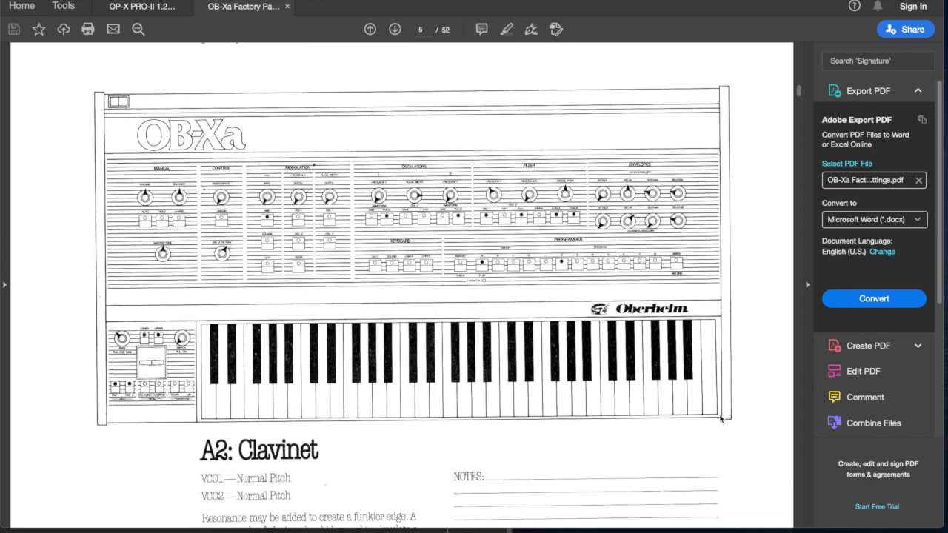
scroll(719, 419, "down", 13)
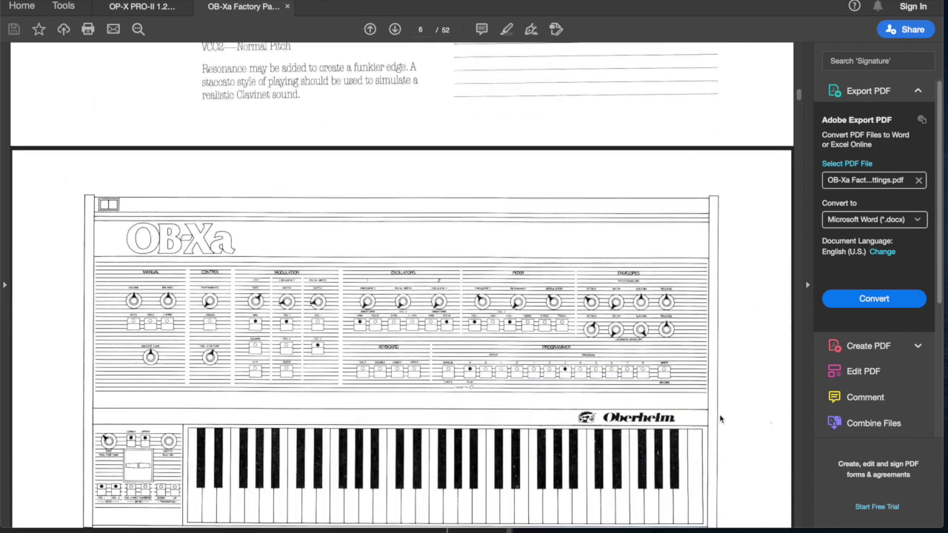
scroll(720, 419, "down", 13)
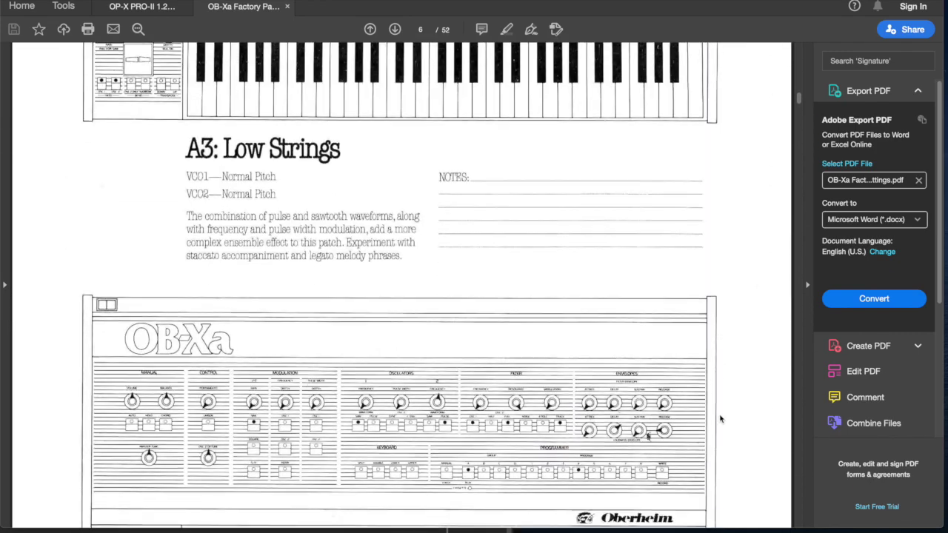
scroll(720, 419, "down", 13)
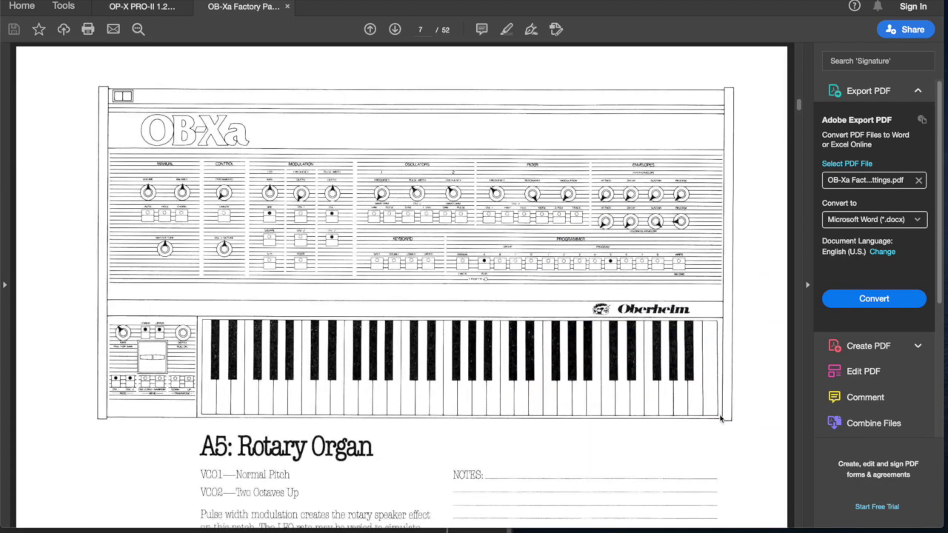
scroll(719, 419, "down", 13)
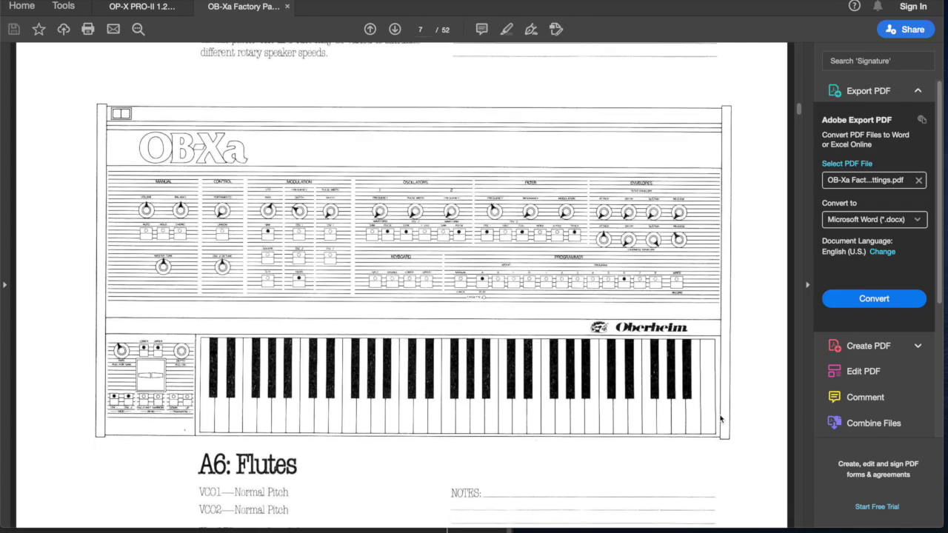
scroll(719, 419, "down", 13)
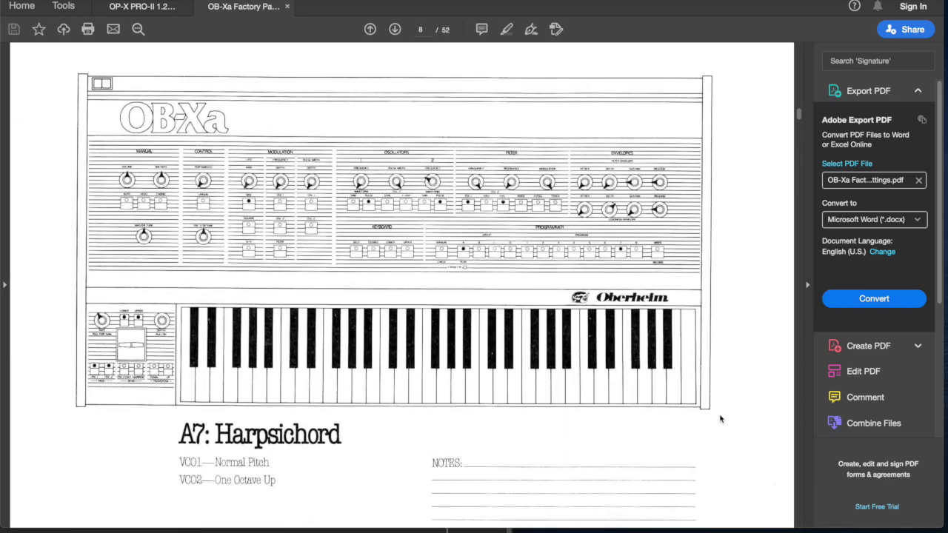
scroll(720, 419, "down", 13)
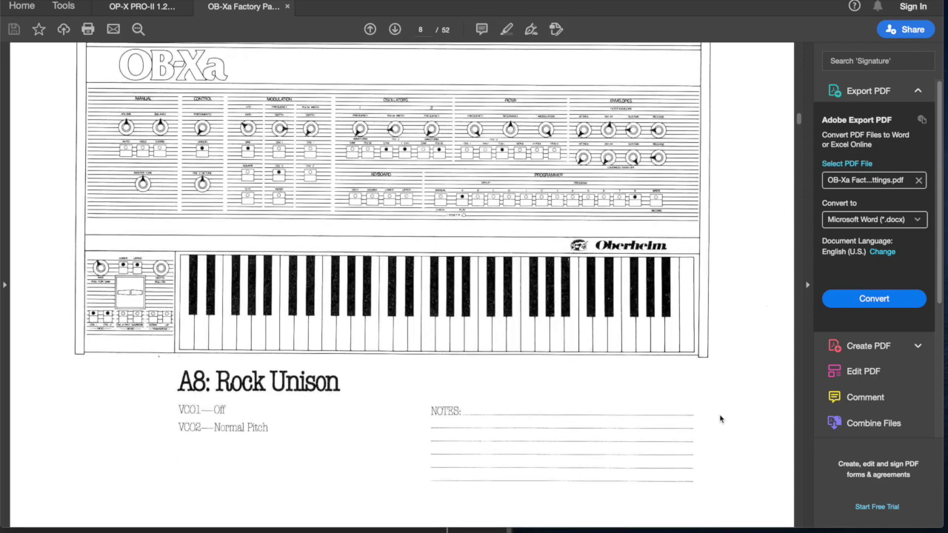
scroll(720, 419, "down", 13)
scroll(720, 419, "down", 13)
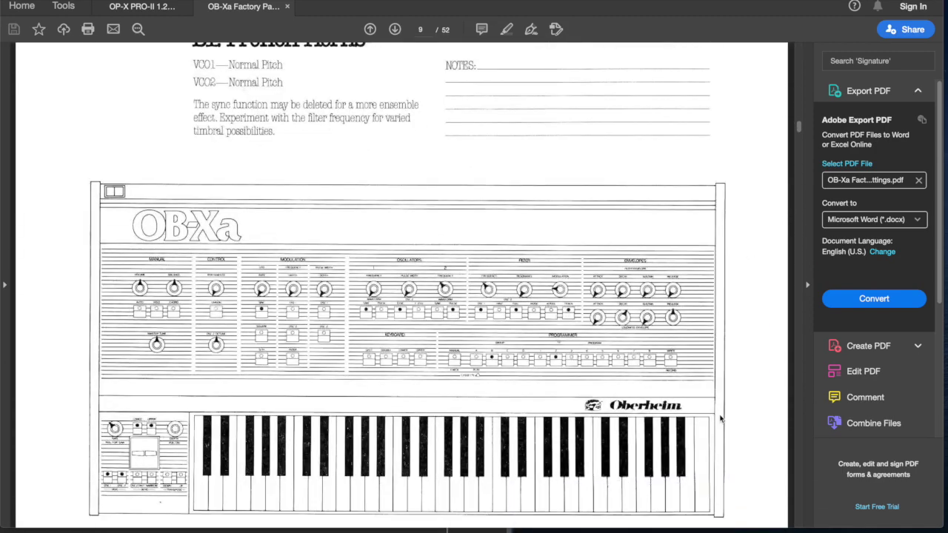
scroll(720, 419, "down", 2)
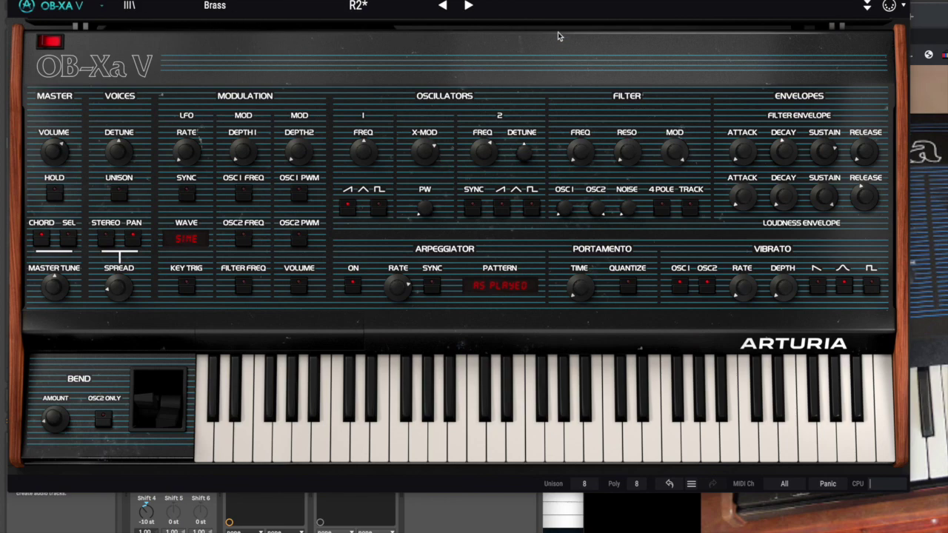
- In Ableton Live, move the OB-Xa V plug-in window down to uncover the session's tracks and clips
left_click_drag(523, 0, 567, 155)
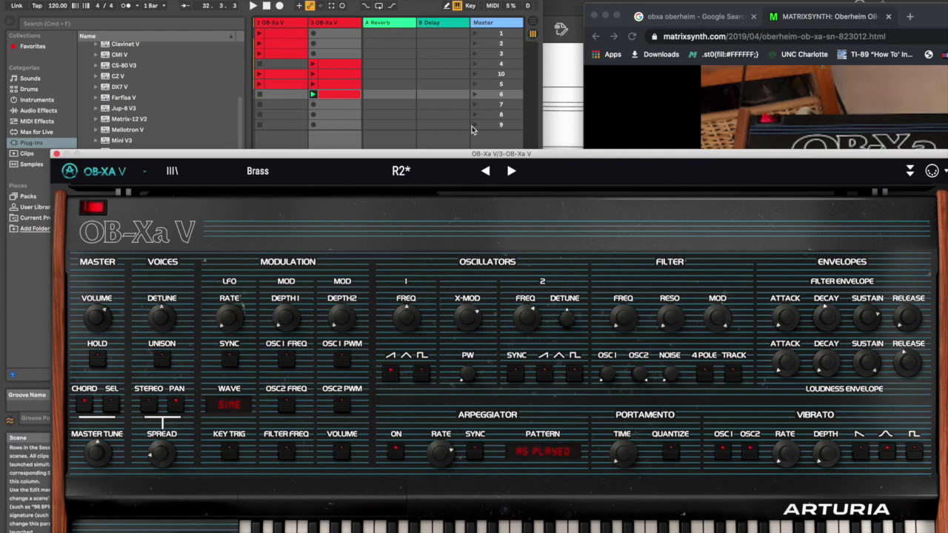
left_click_drag(552, 154, 533, 360)
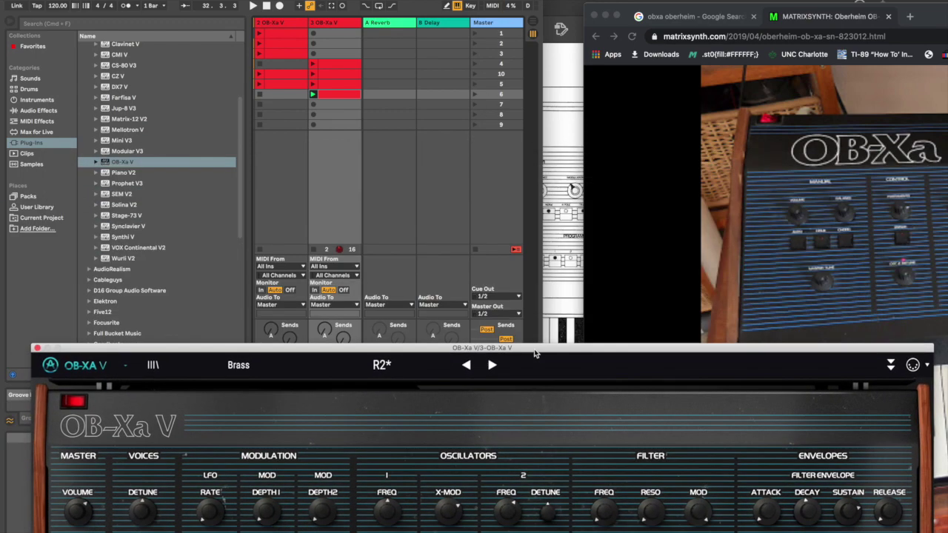
scroll(379, 183, "left", 2)
scroll(379, 182, "left", 1)
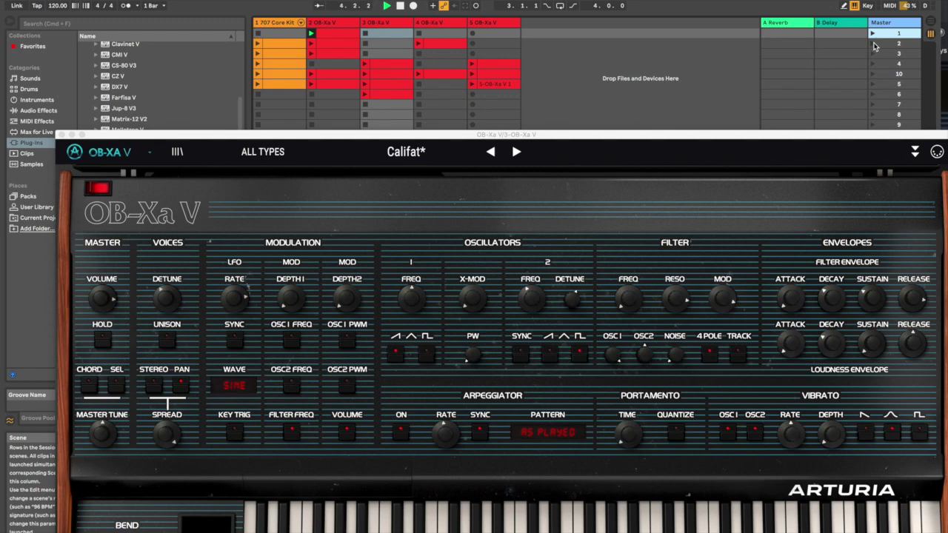
- Launch scenes 2, 3 and 4 one after another to play the OB-Xa V demo arrangement
left_click(873, 44)
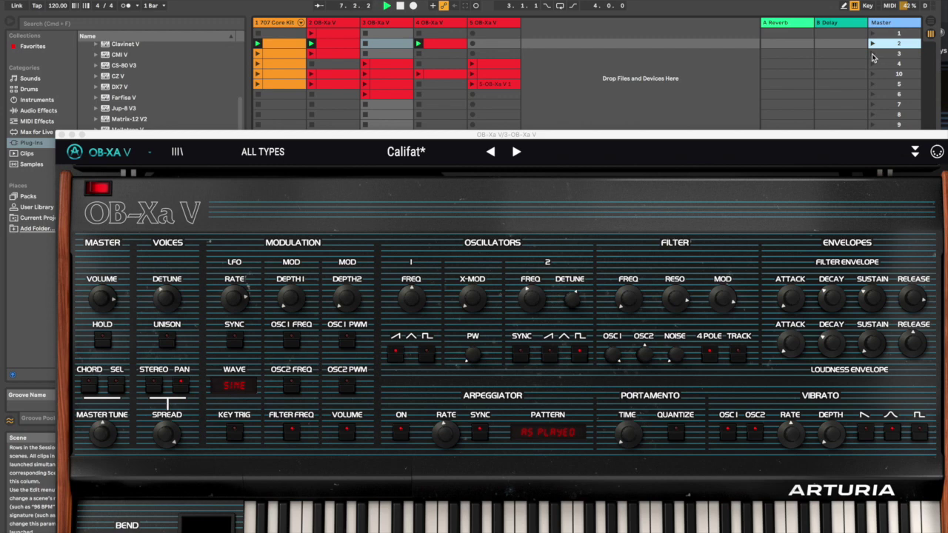
left_click(873, 56)
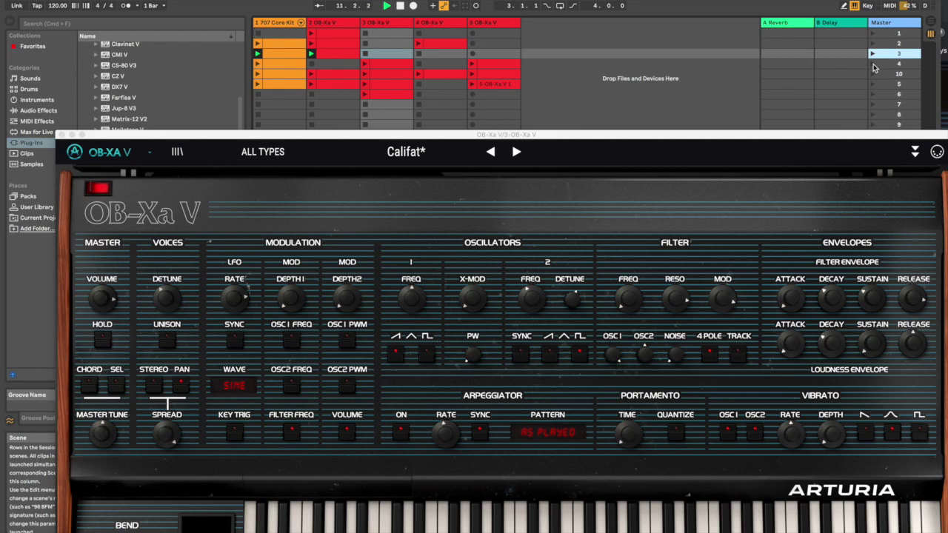
left_click(873, 65)
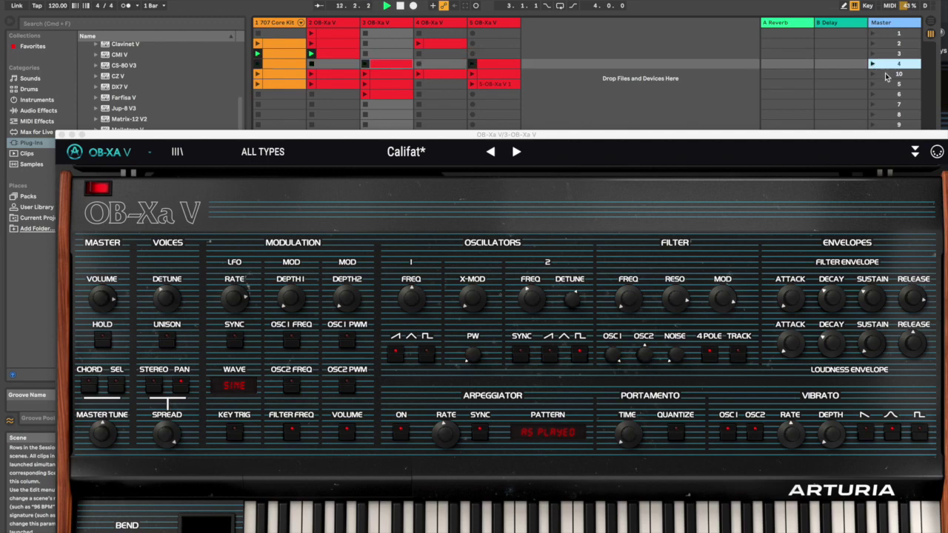